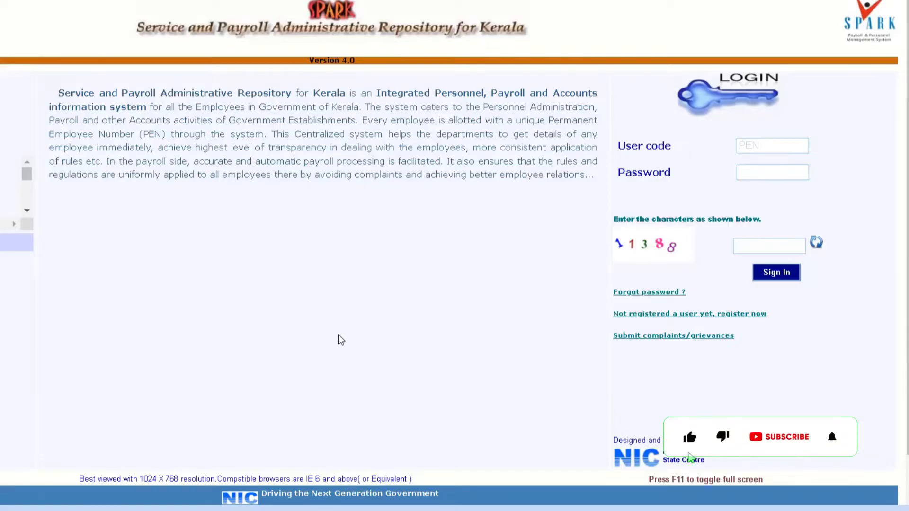
Log in to SPARK with the user code, password and the captcha characters shown
click(742, 145)
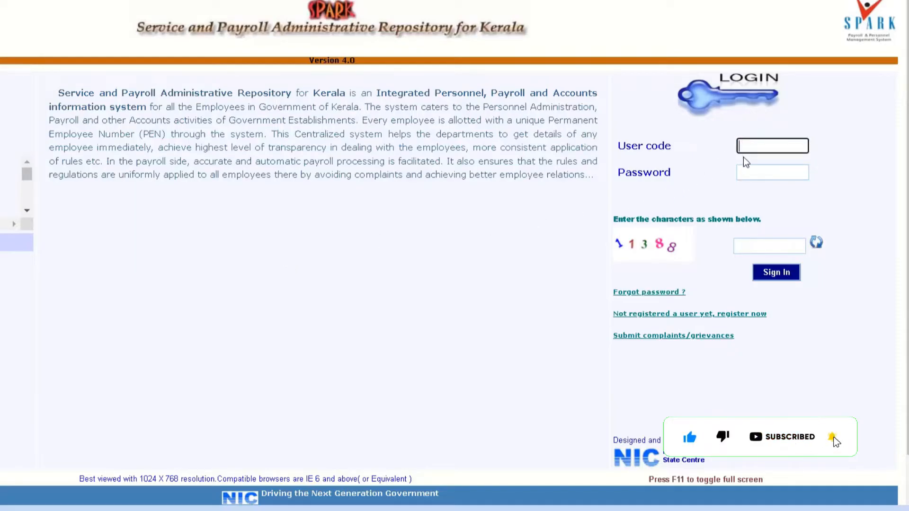
click(744, 171)
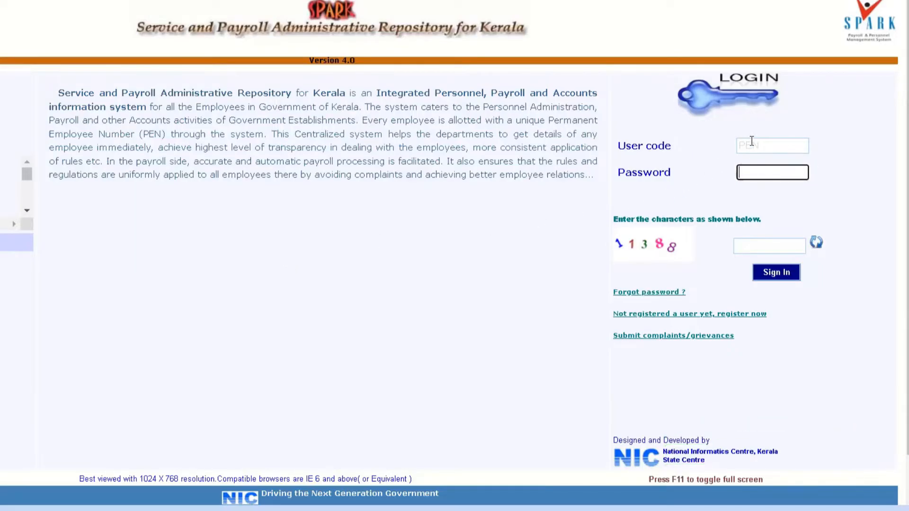
click(739, 247)
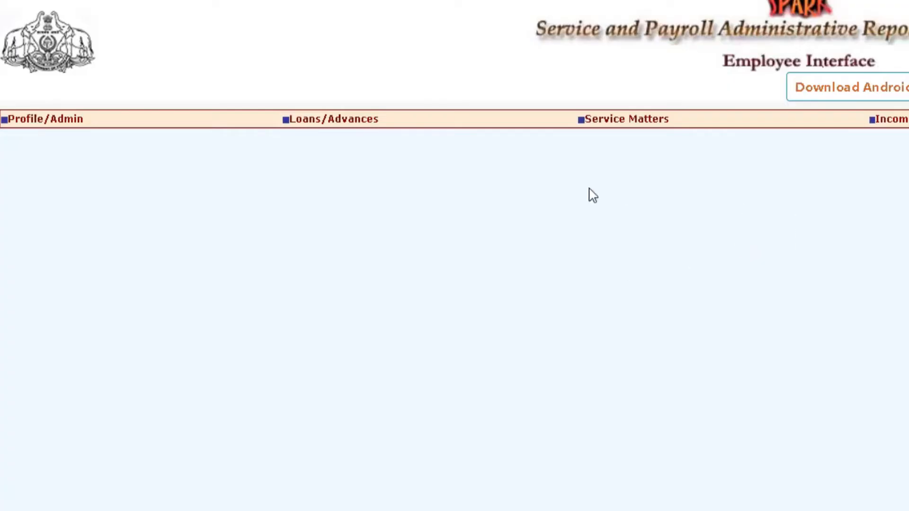
mouse_move(56, 123)
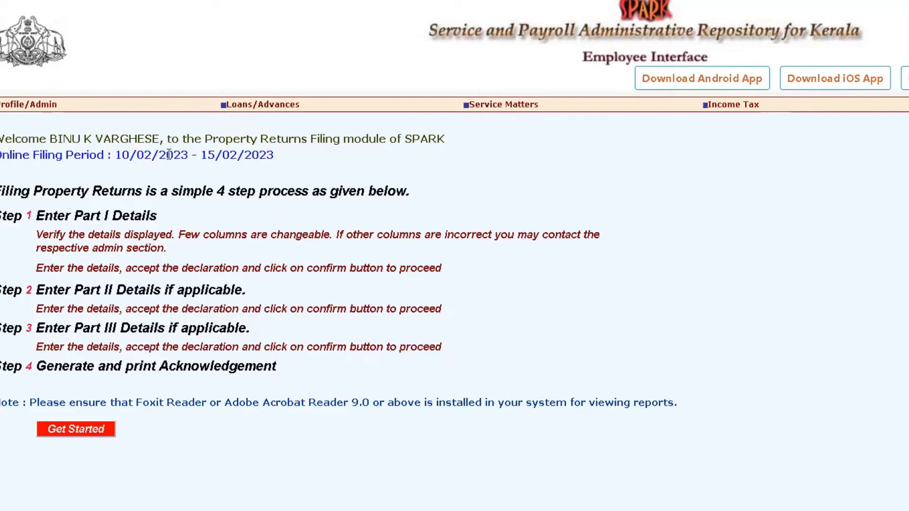
Read the online filing period and the four-step property return filing instructions
drag(274, 155, 1, 161)
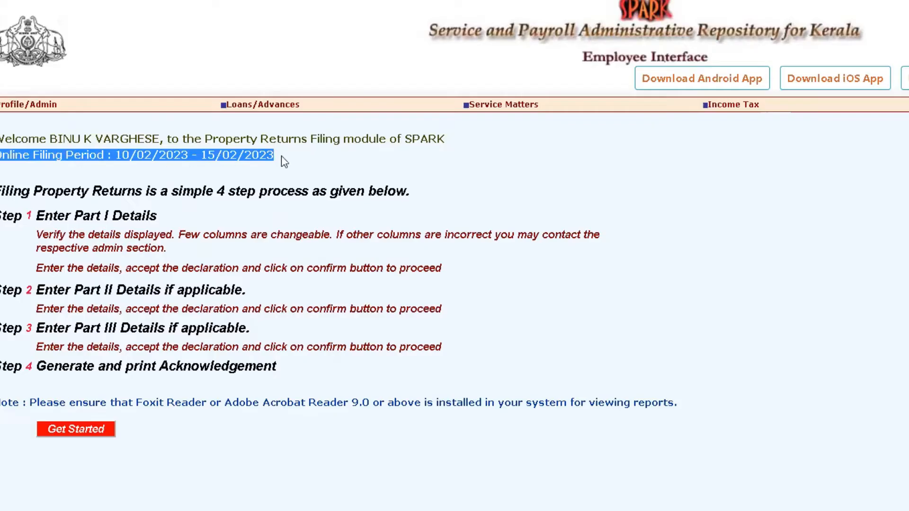
click(474, 158)
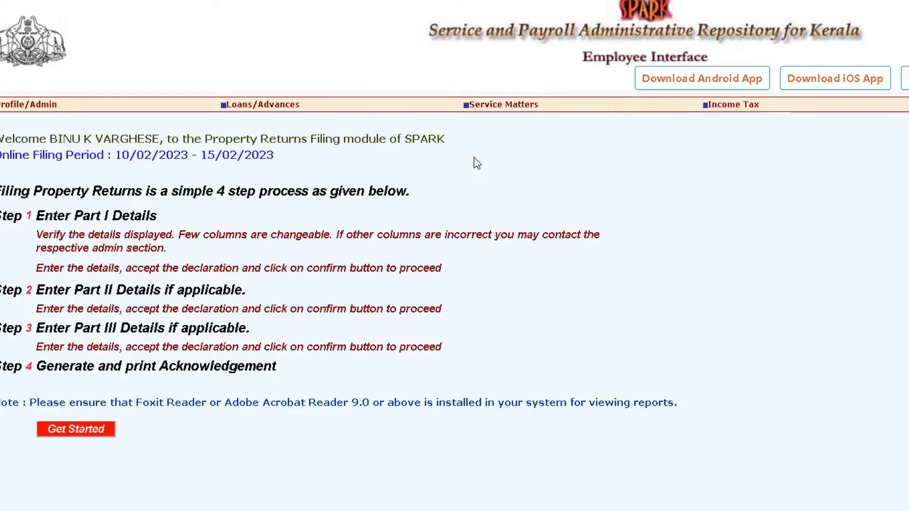
drag(8, 215, 30, 370)
click(144, 214)
drag(173, 289, 230, 289)
drag(173, 327, 242, 325)
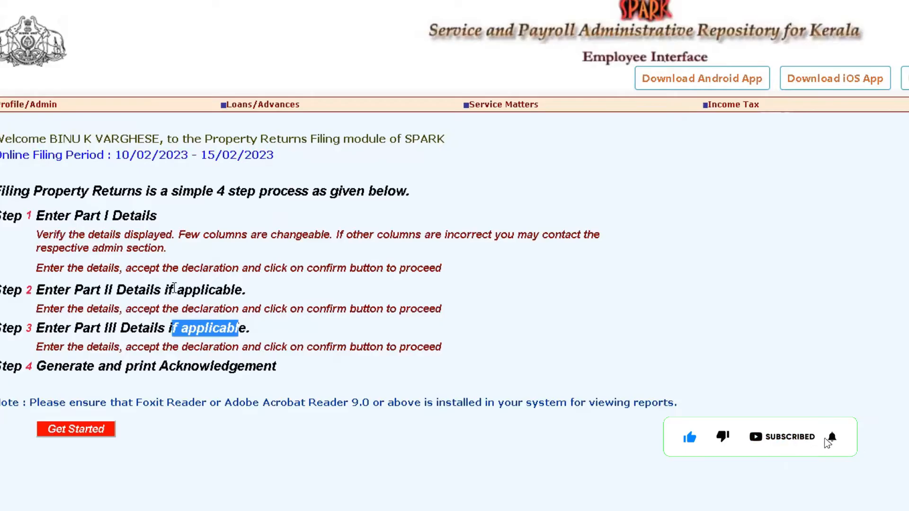
drag(234, 290, 126, 289)
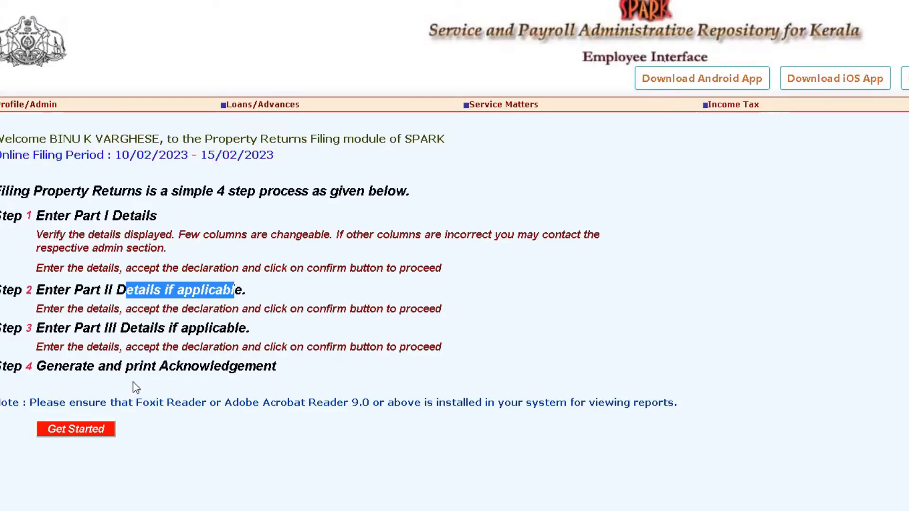
drag(165, 367, 234, 367)
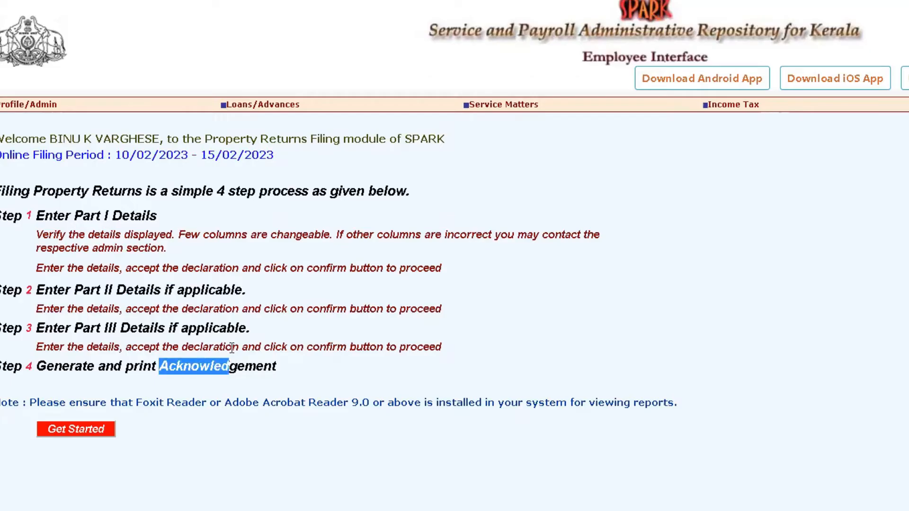
drag(239, 330, 90, 216)
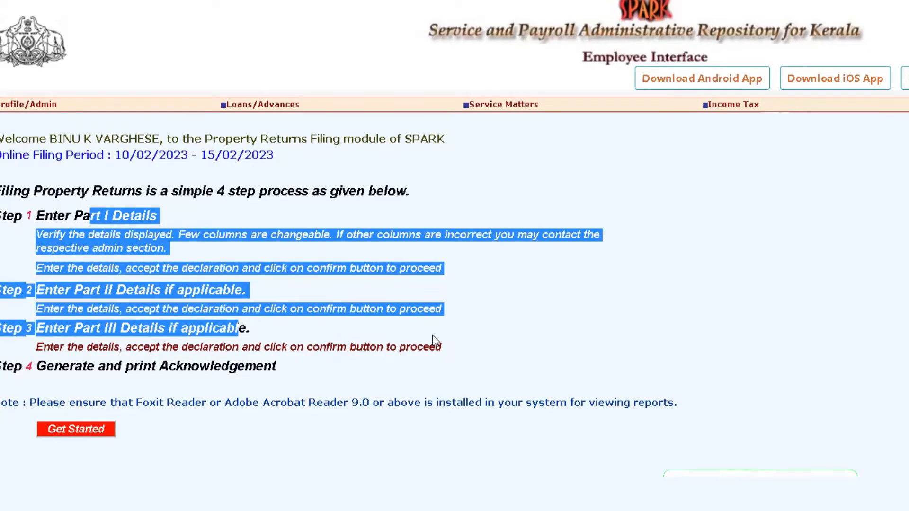
click(144, 404)
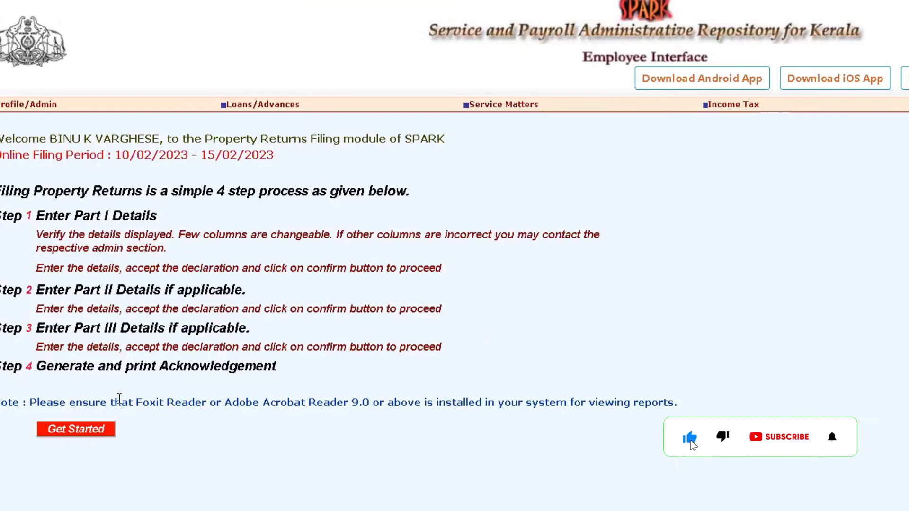
drag(148, 402, 294, 405)
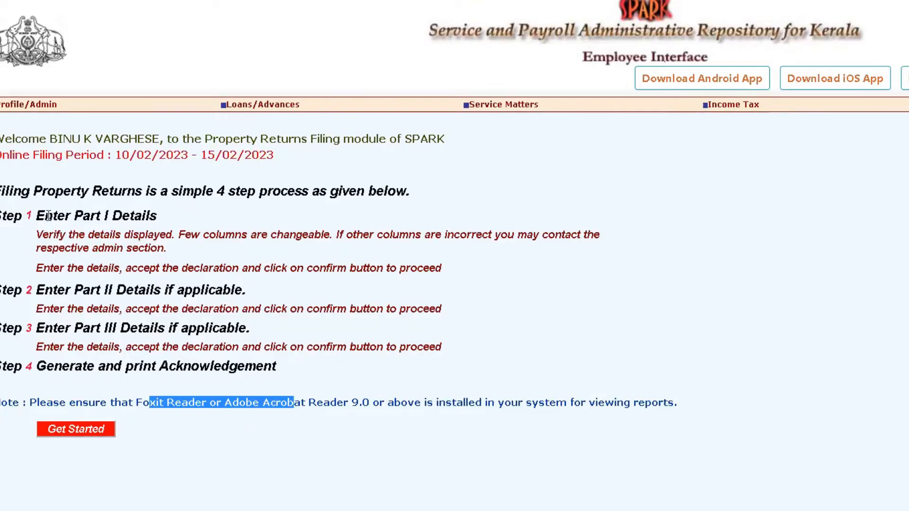
drag(36, 209, 274, 368)
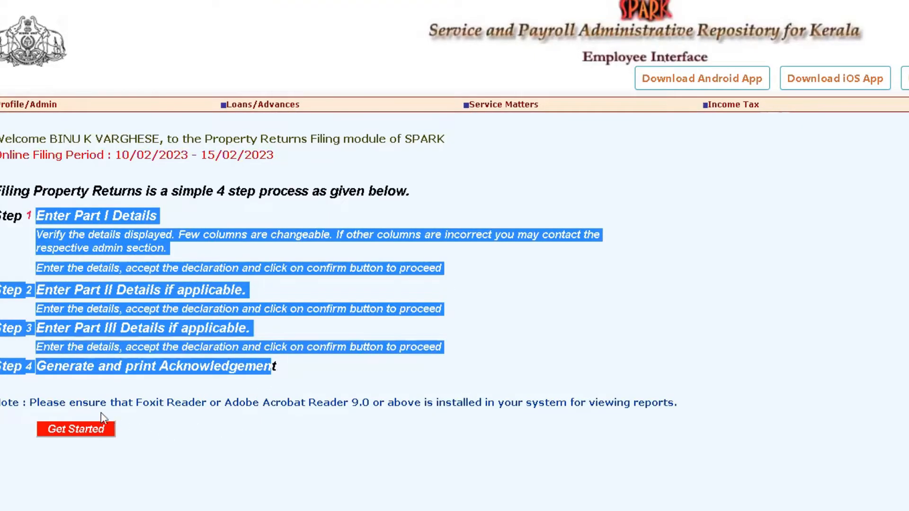
Start the property return filing and review the employee detail fields listed in Part I
click(70, 433)
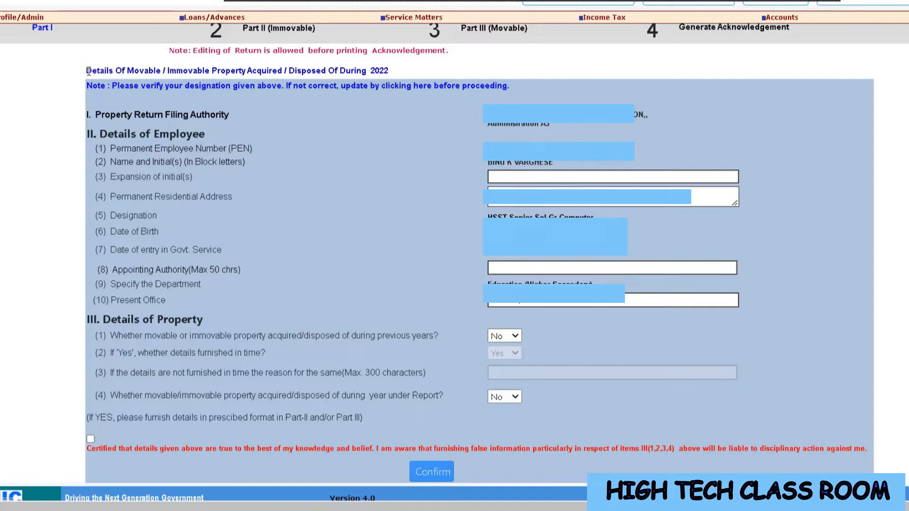
drag(94, 72, 392, 75)
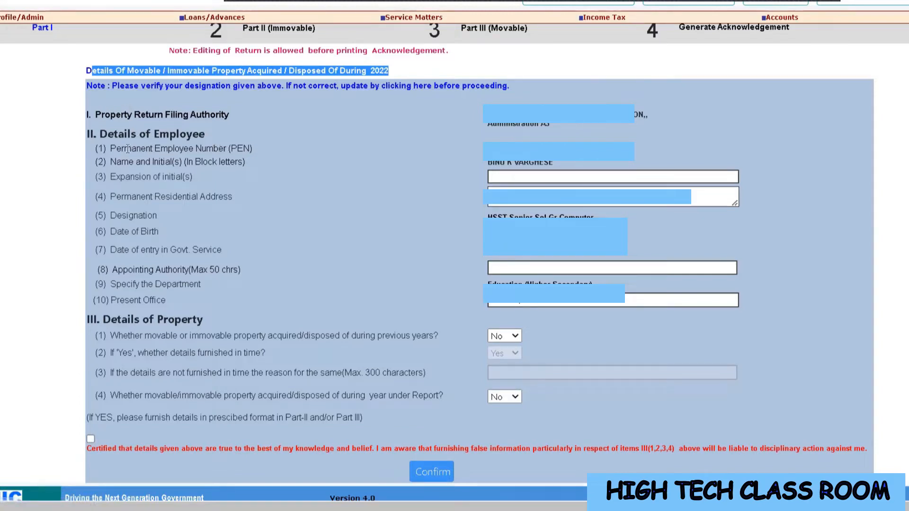
drag(125, 150, 195, 161)
click(146, 160)
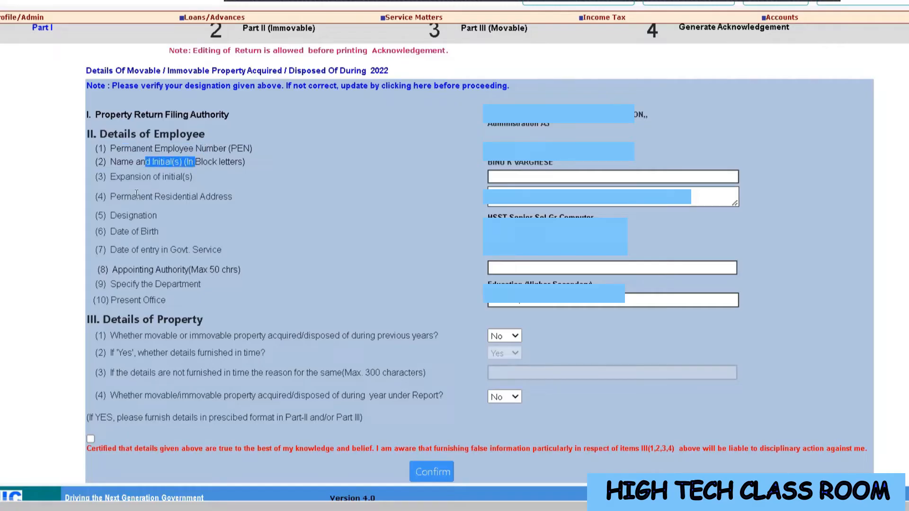
drag(130, 196, 206, 197)
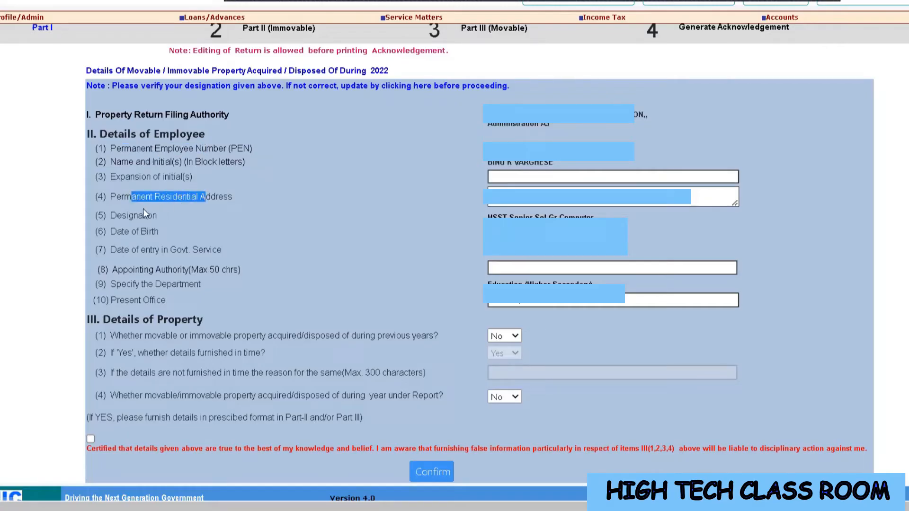
click(131, 232)
drag(137, 249, 183, 253)
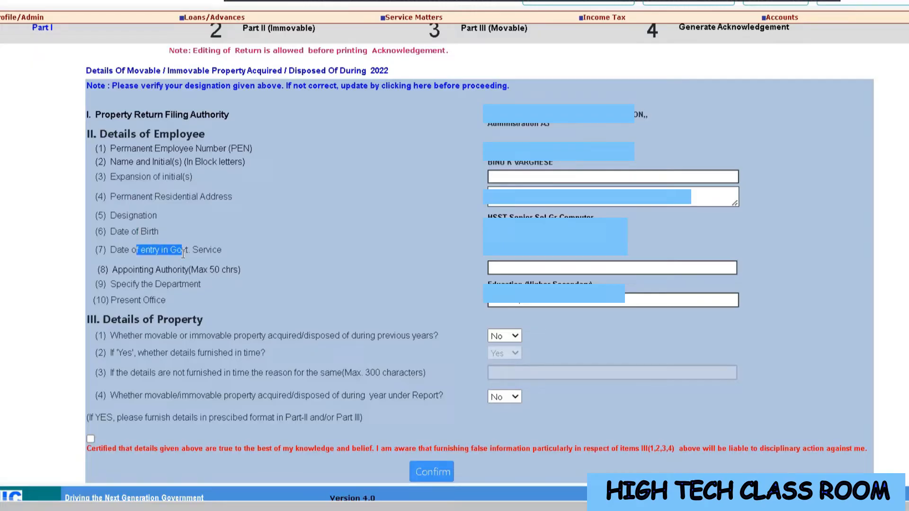
drag(120, 177, 189, 182)
Fill in the expansion of initials and the appointing authority fields of the employee details
click(496, 177)
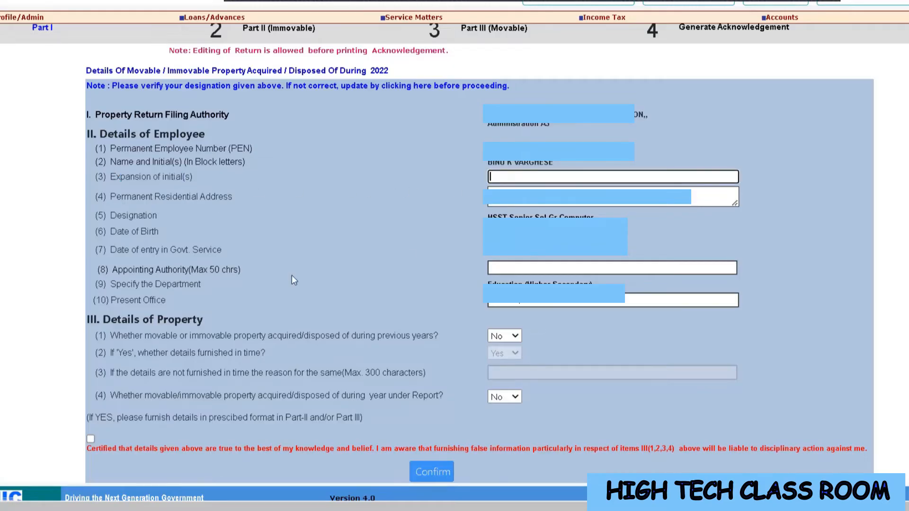
drag(128, 269, 161, 280)
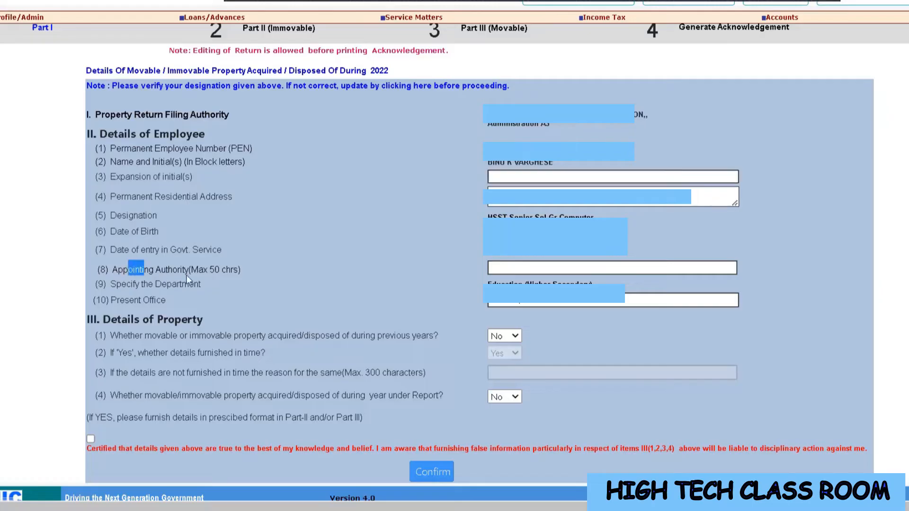
click(496, 267)
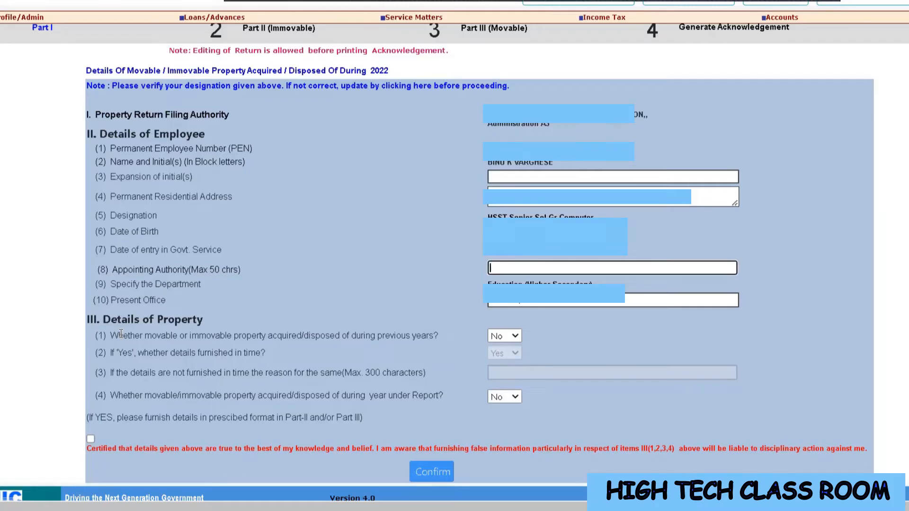
Answer Yes to property acquired or disposed of in previous years and Yes to details furnished in time
click(507, 337)
click(507, 357)
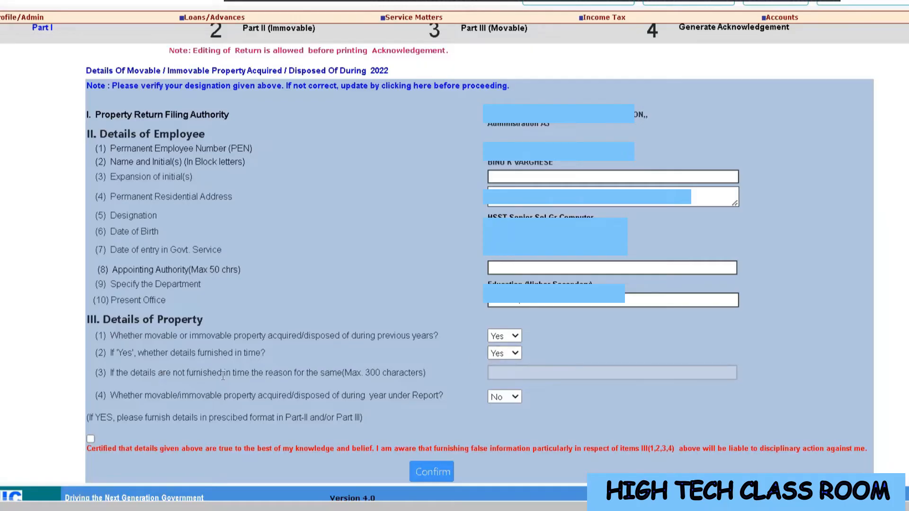
click(501, 354)
click(503, 368)
click(496, 376)
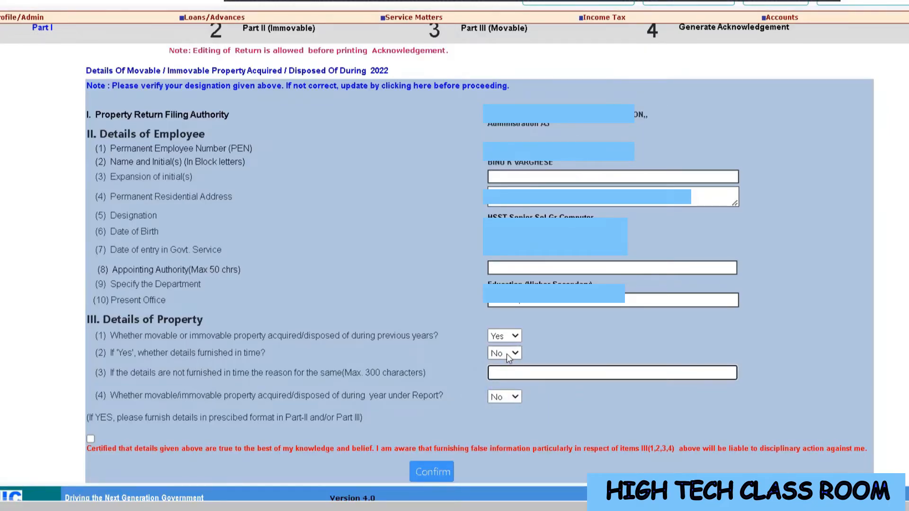
click(505, 355)
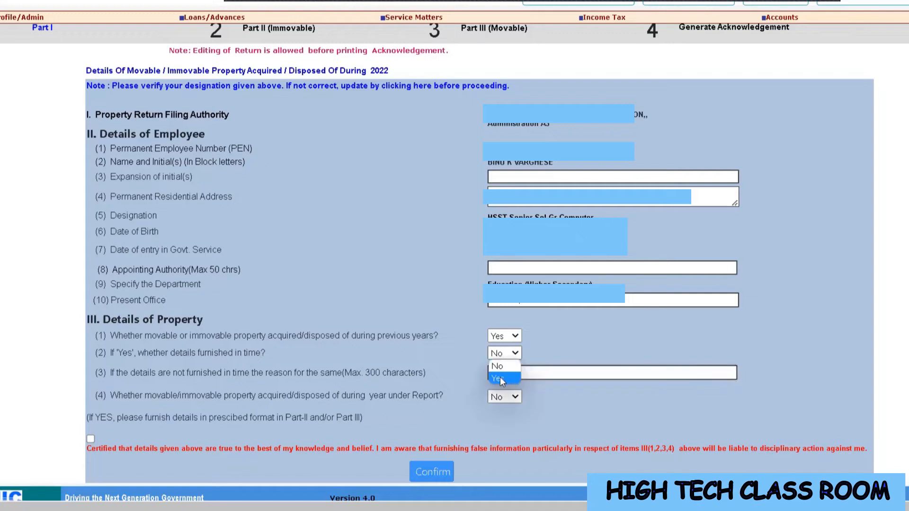
click(500, 379)
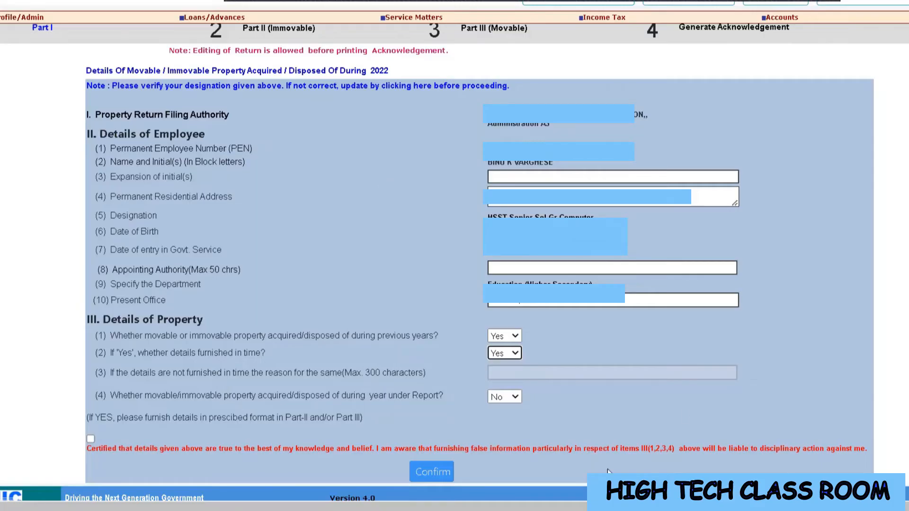
Try to answer Yes for property acquired during the report year, tick the certification and confirm Part I
click(510, 400)
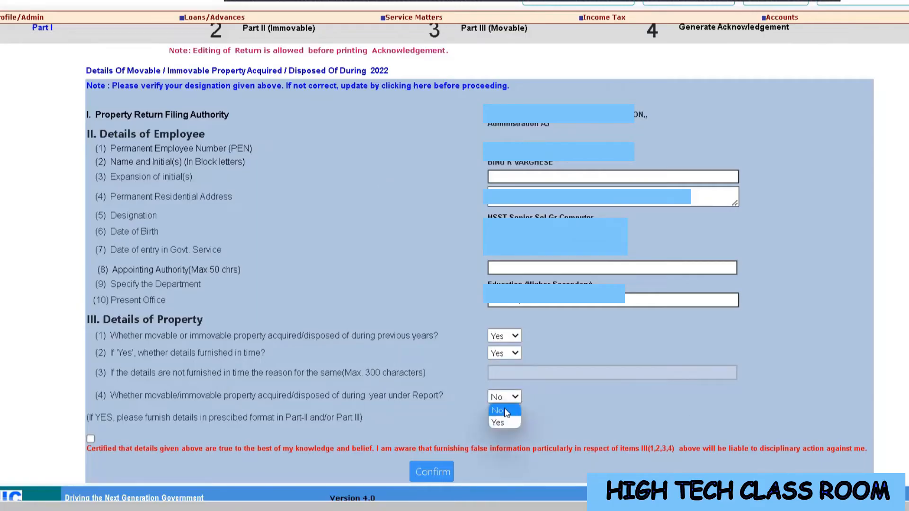
click(504, 407)
click(509, 400)
click(502, 419)
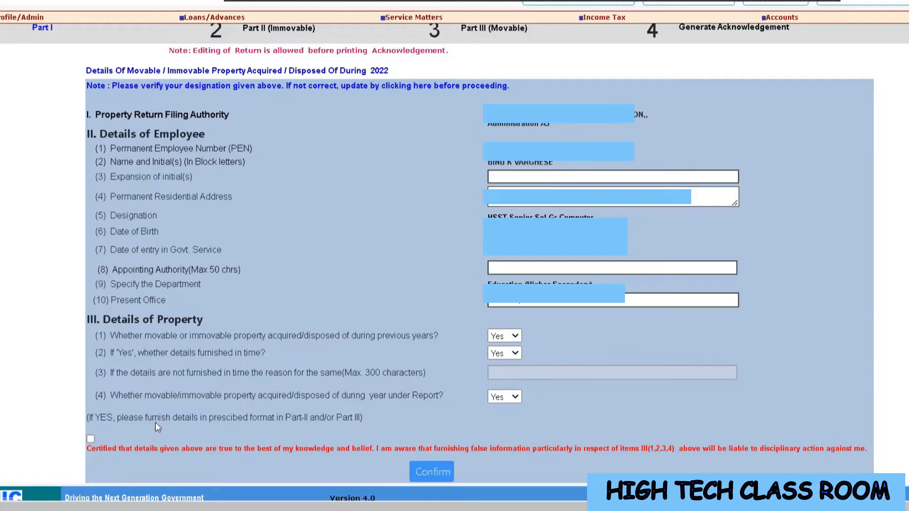
drag(121, 418, 215, 419)
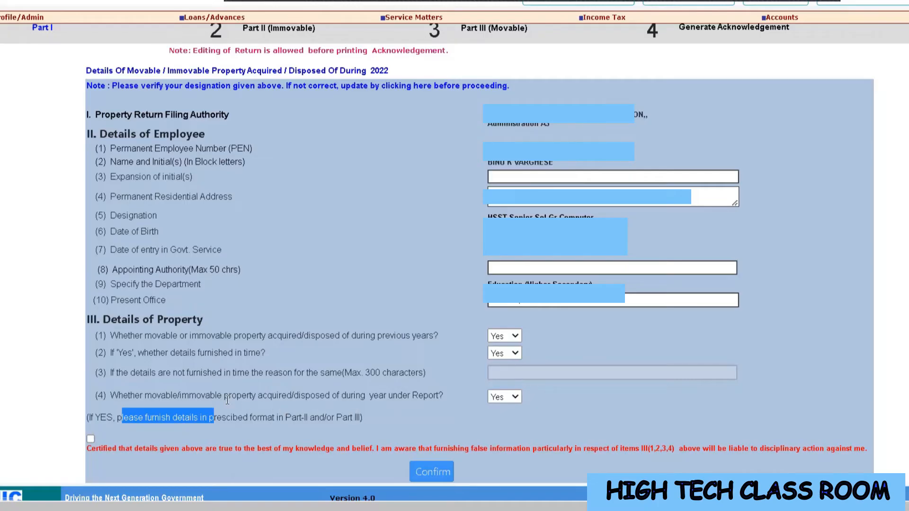
click(507, 397)
click(497, 428)
click(93, 438)
click(416, 473)
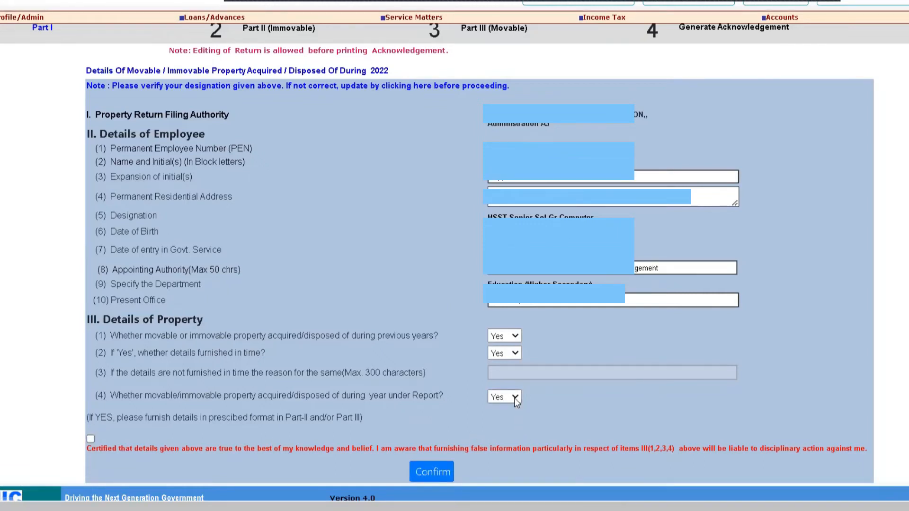
Answer Yes for property acquired during the year under report, tick the certification and confirm Part I
click(515, 399)
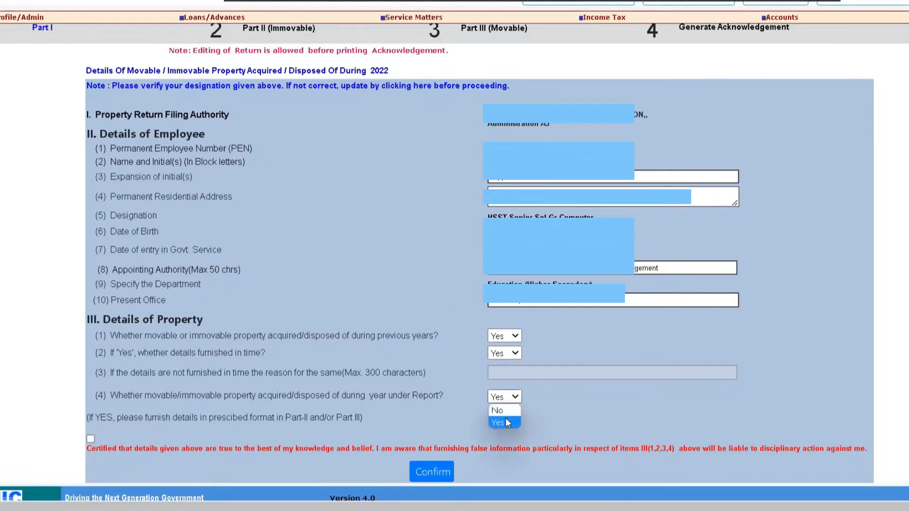
click(505, 423)
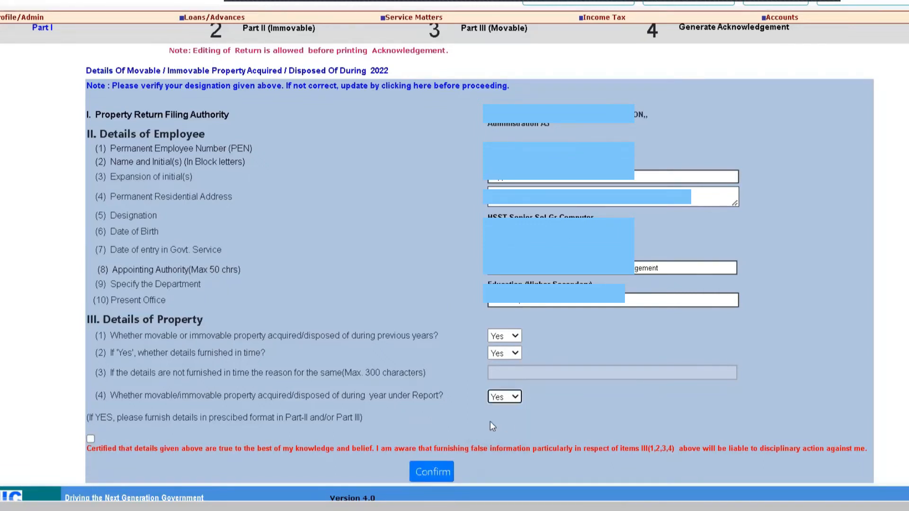
click(93, 439)
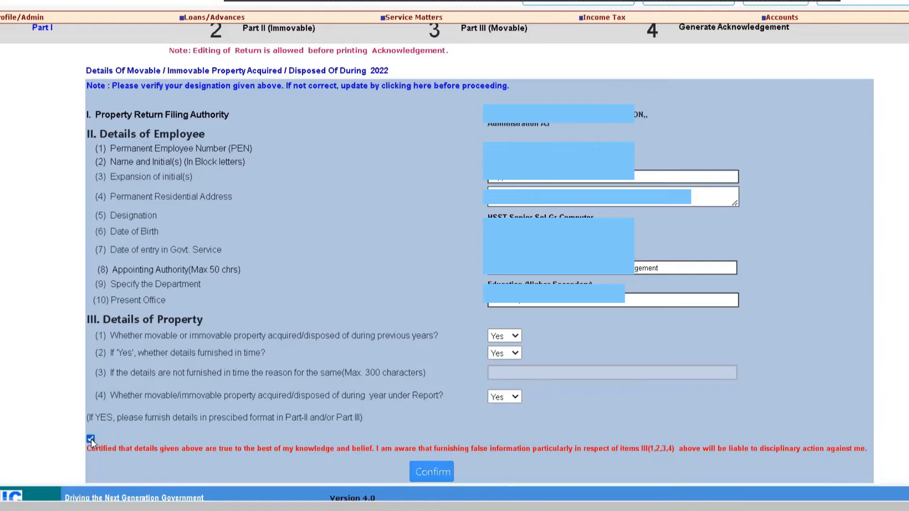
click(433, 472)
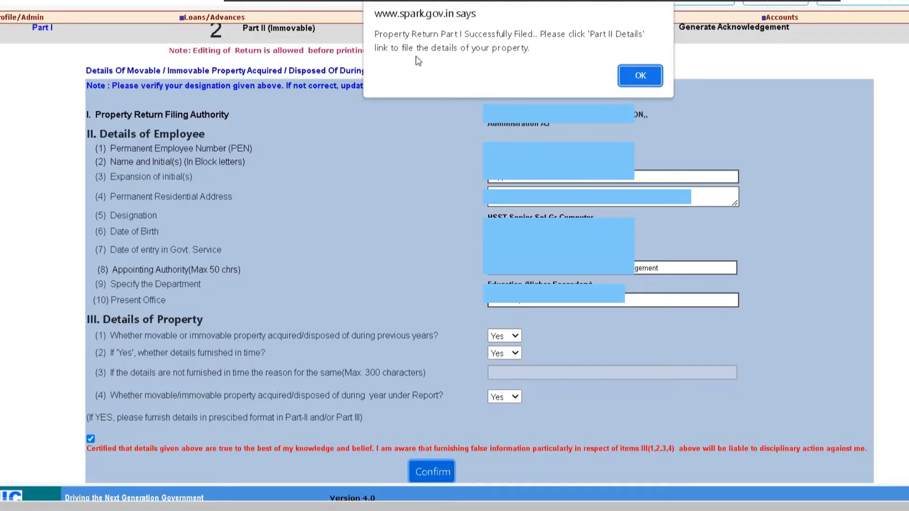
click(640, 77)
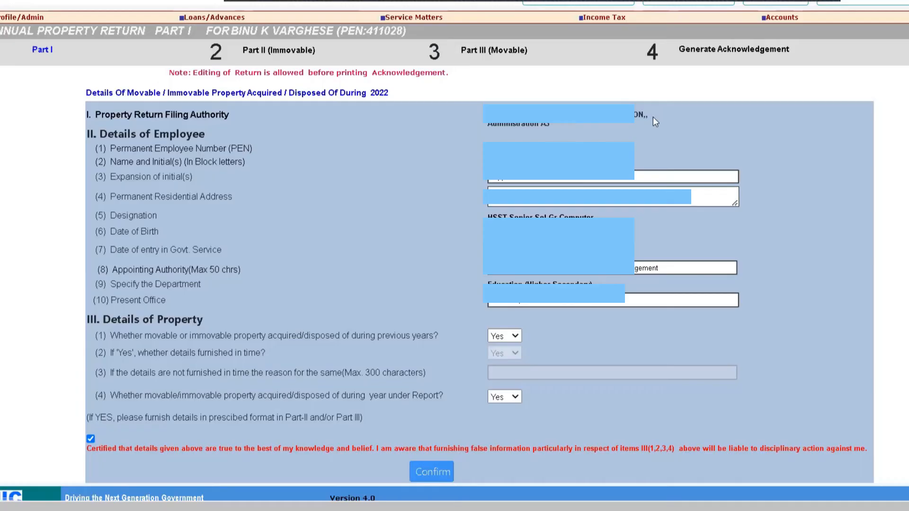
Open the Part II (Immovable) property entry form
click(267, 53)
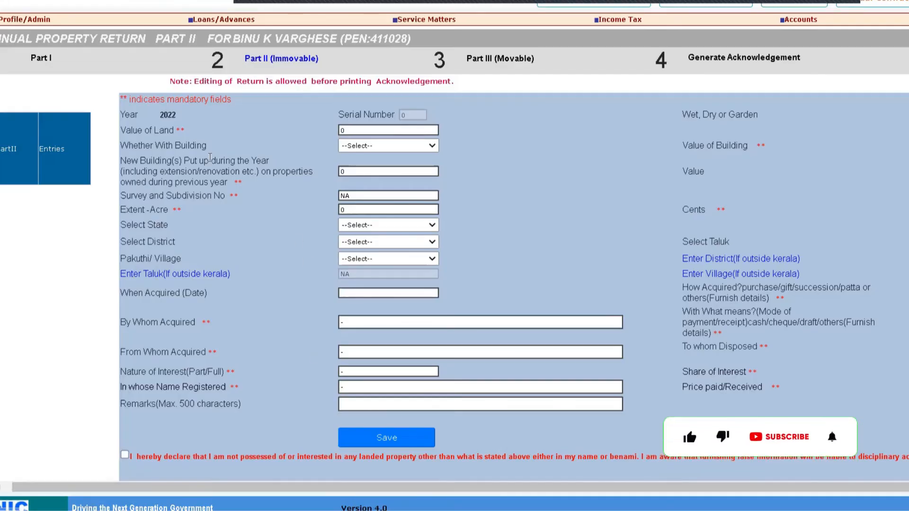
Review the fields of the Part II immovable property form
click(347, 131)
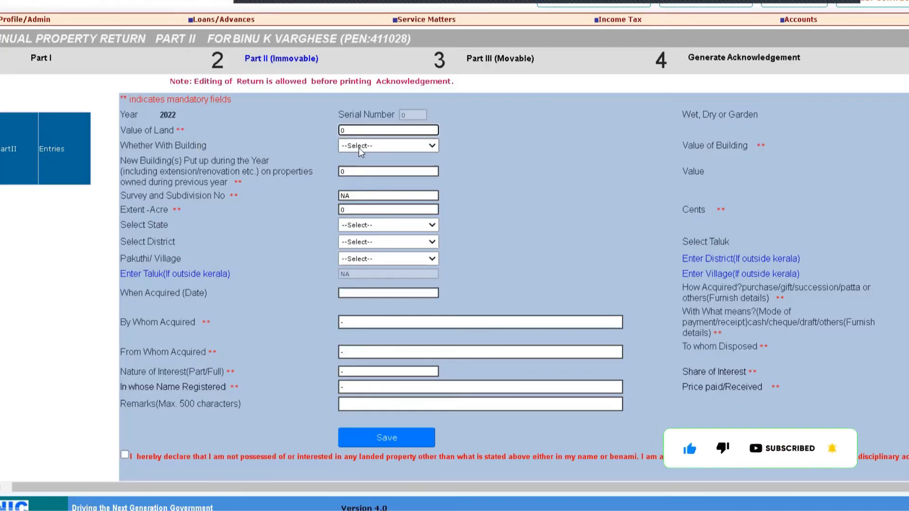
click(360, 146)
click(359, 148)
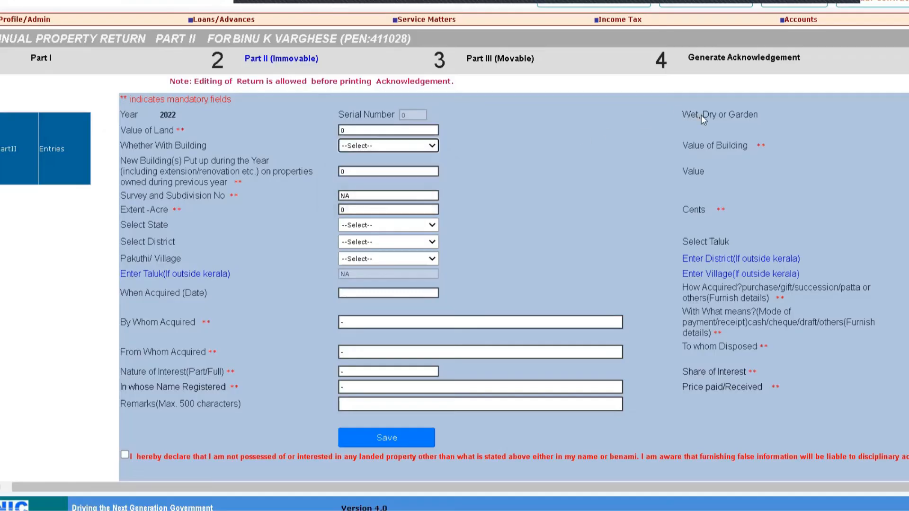
click(908, 164)
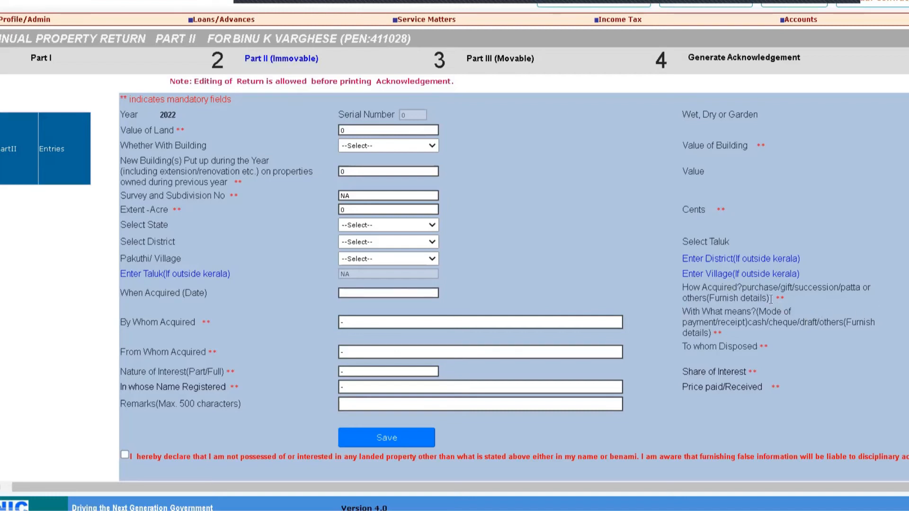
drag(770, 300, 733, 288)
drag(705, 346, 752, 347)
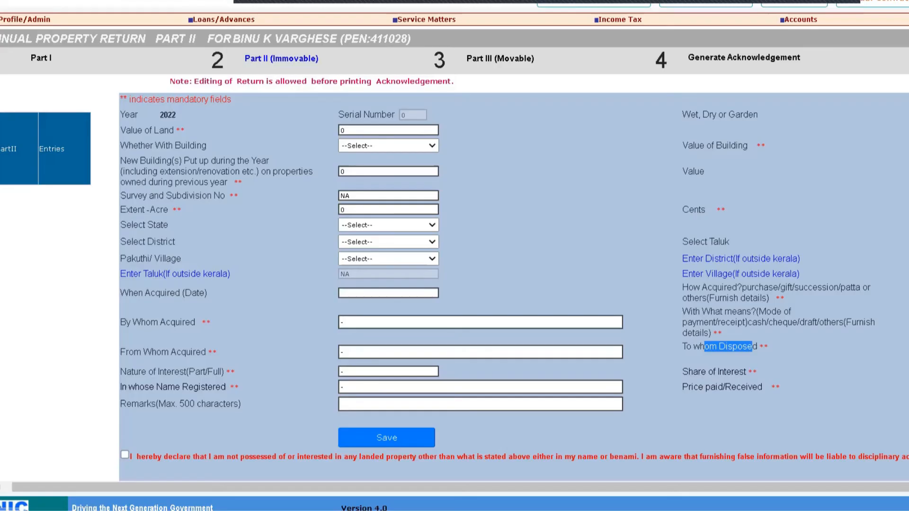
click(861, 364)
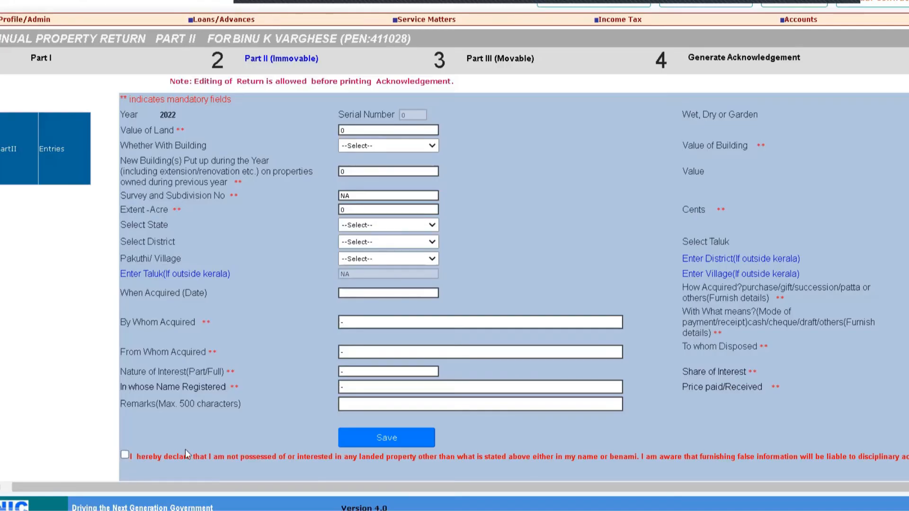
Tick the immovable property declaration and confirm Part II without adding any property entries
click(125, 456)
scroll(597, 469, down, 1)
click(597, 471)
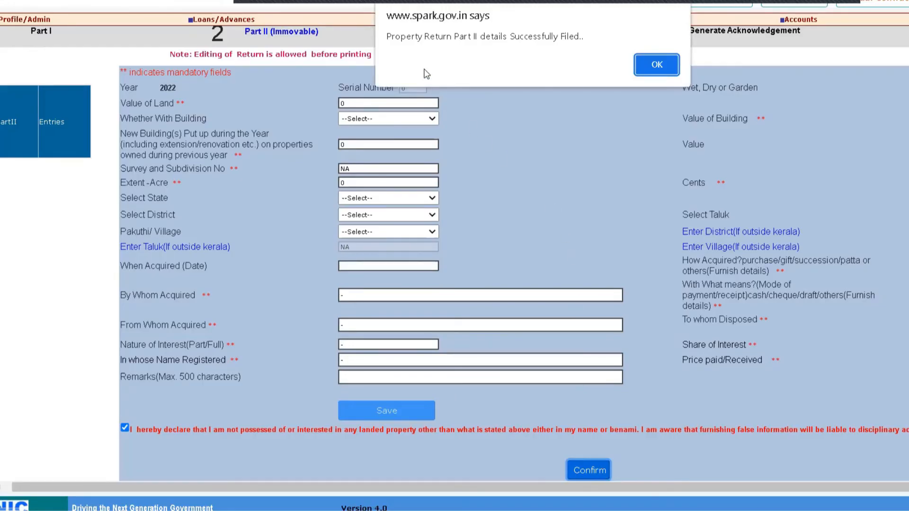
click(656, 66)
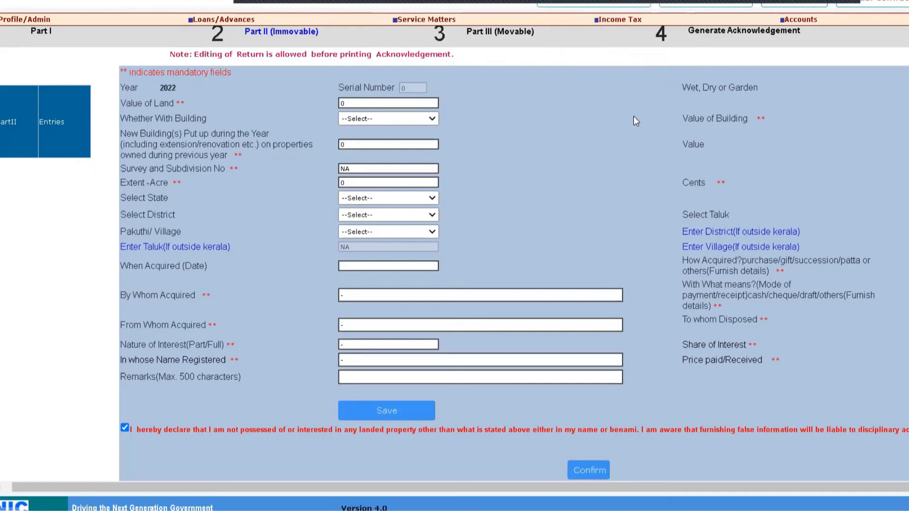
Open Part III (Movable) and enter NIL for shares, debentures, deposits and cash
click(497, 33)
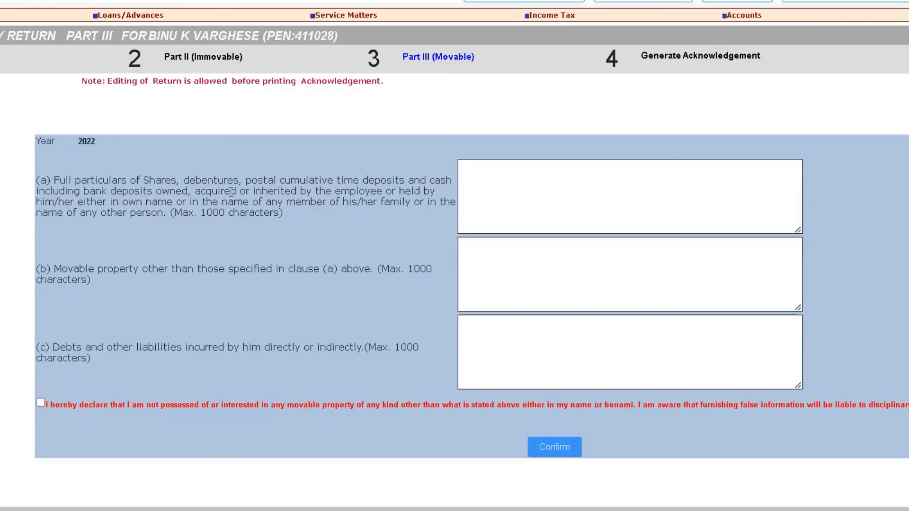
click(466, 187)
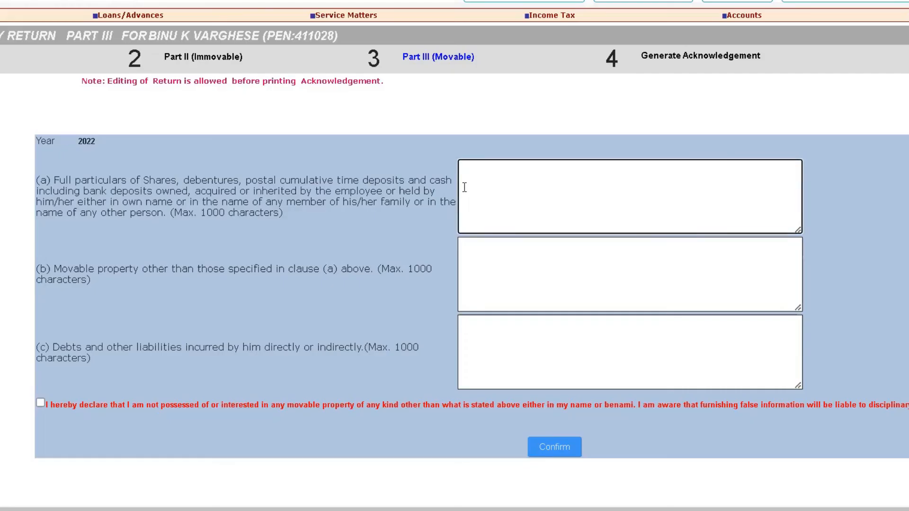
text(NIL)
Enter "BIKe ,CAR" as the other movable property
click(466, 243)
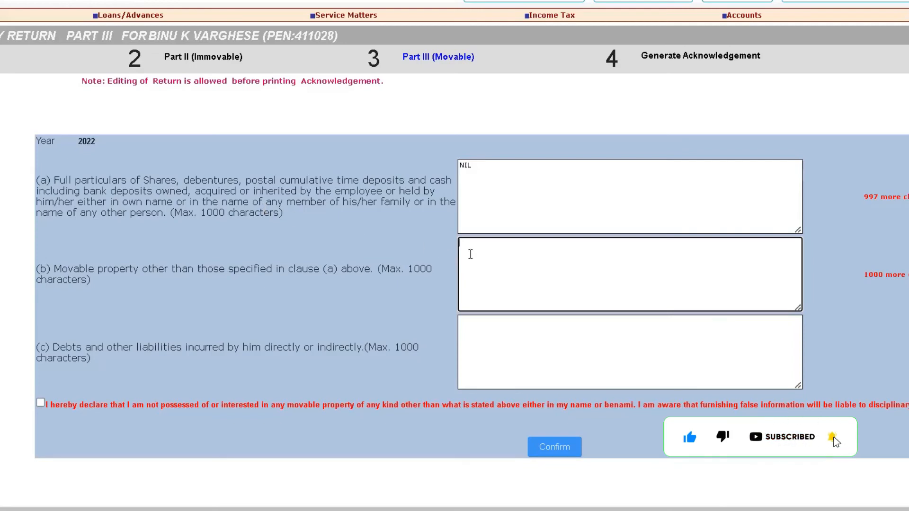
text(BIKe ,CAR)
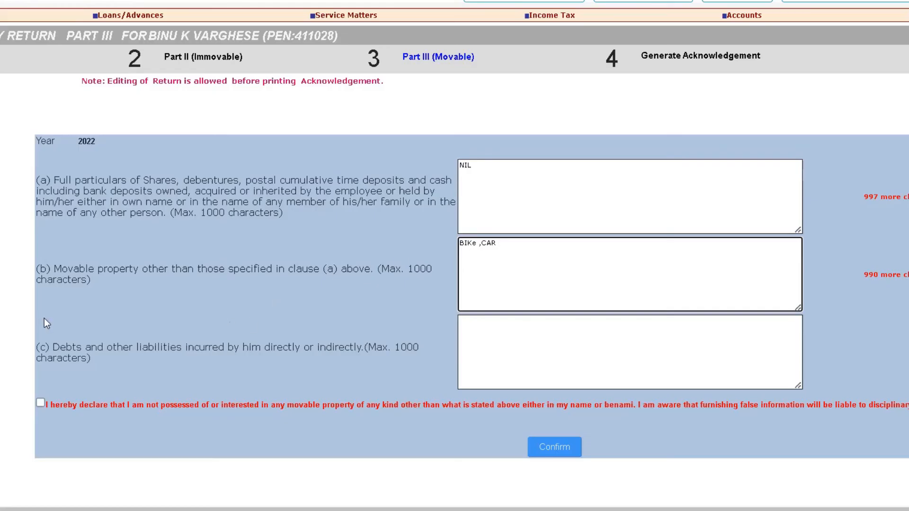
Enter "SBI Loan amount" as the debts and other liabilities
drag(53, 348, 209, 349)
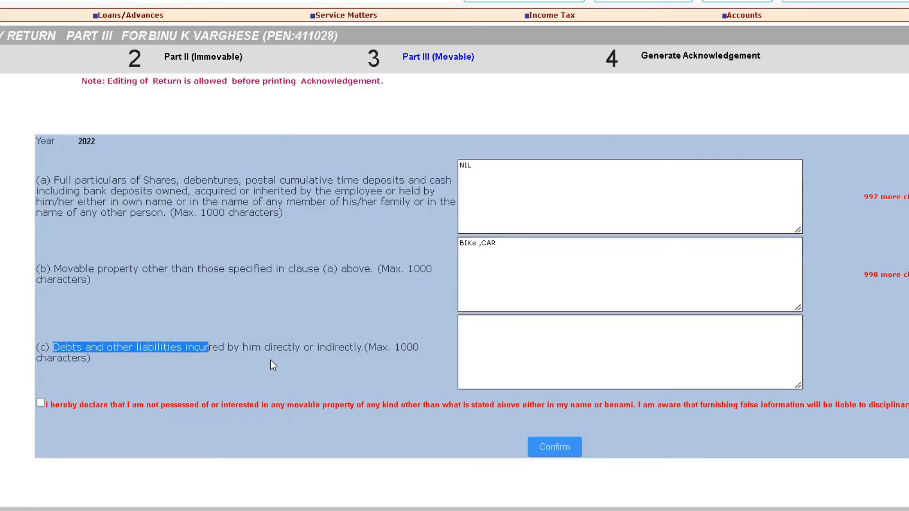
drag(498, 243, 458, 243)
click(491, 327)
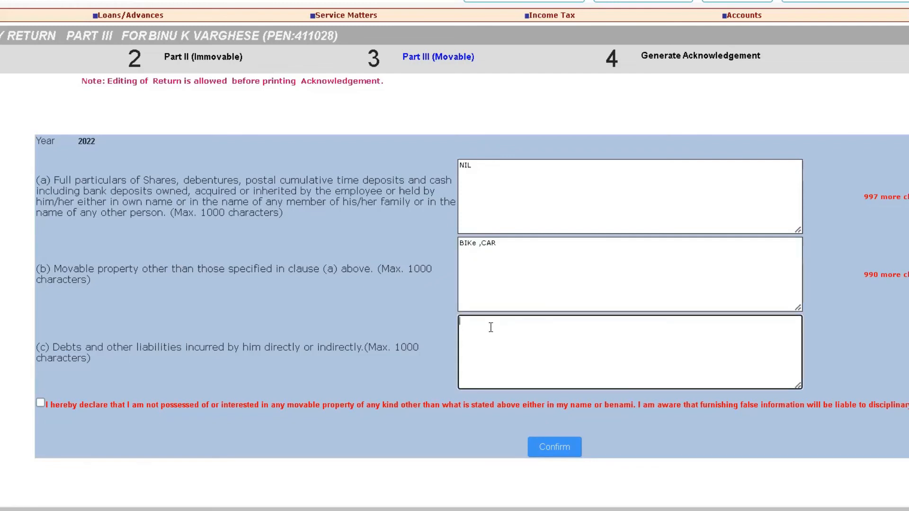
text(SBI)
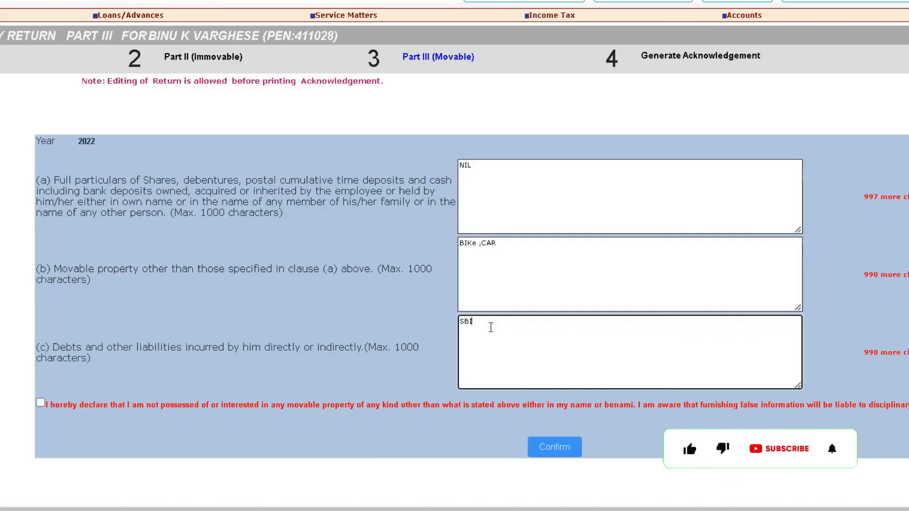
text( L)
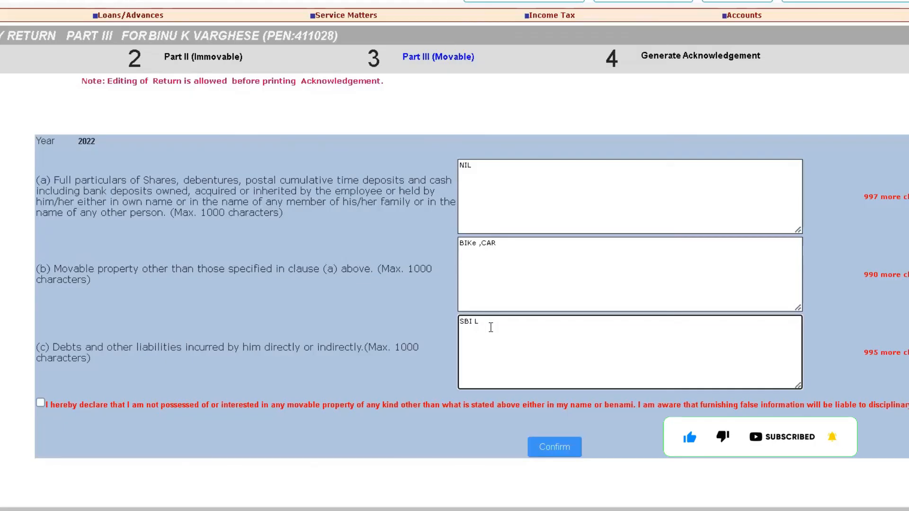
text(oan)
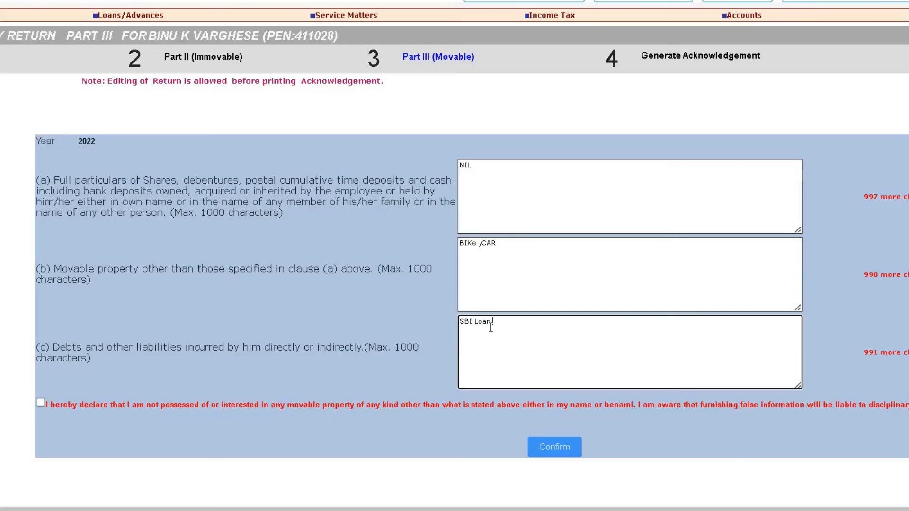
text(amount)
Tick the movable property declaration and confirm the Part III return
click(41, 403)
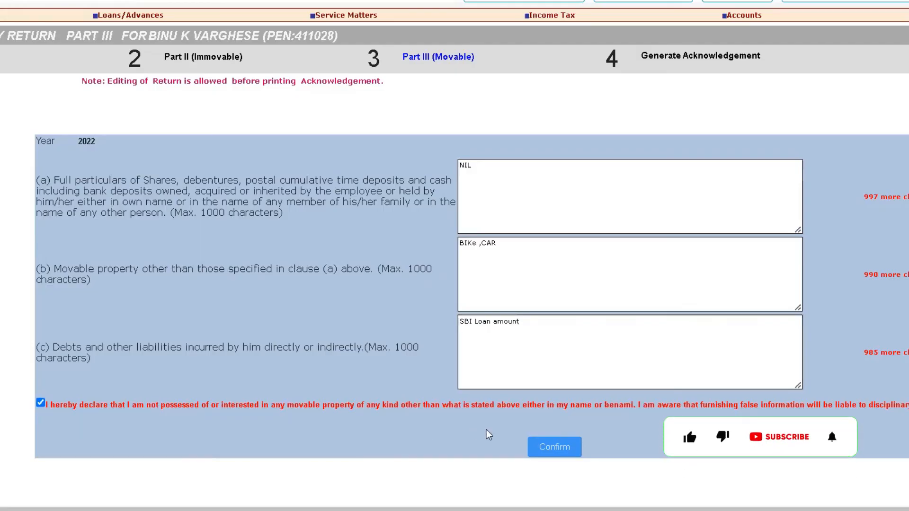
click(549, 448)
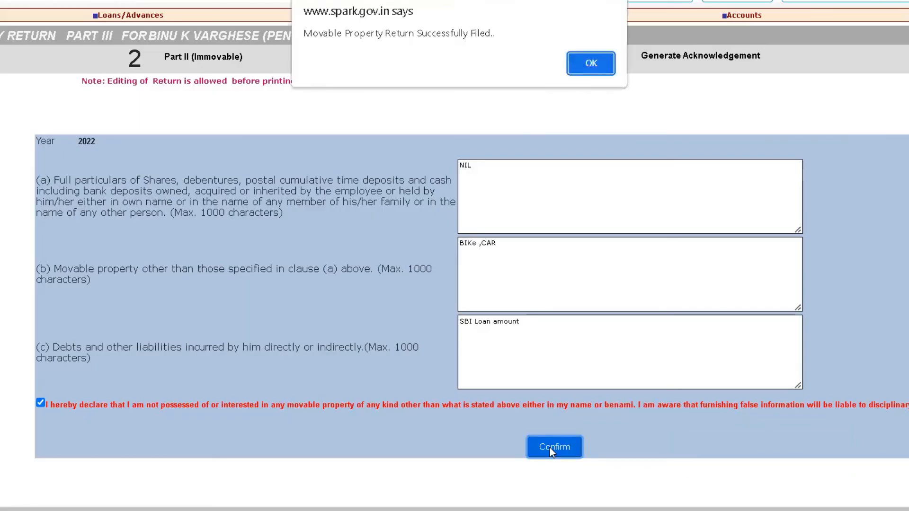
click(591, 63)
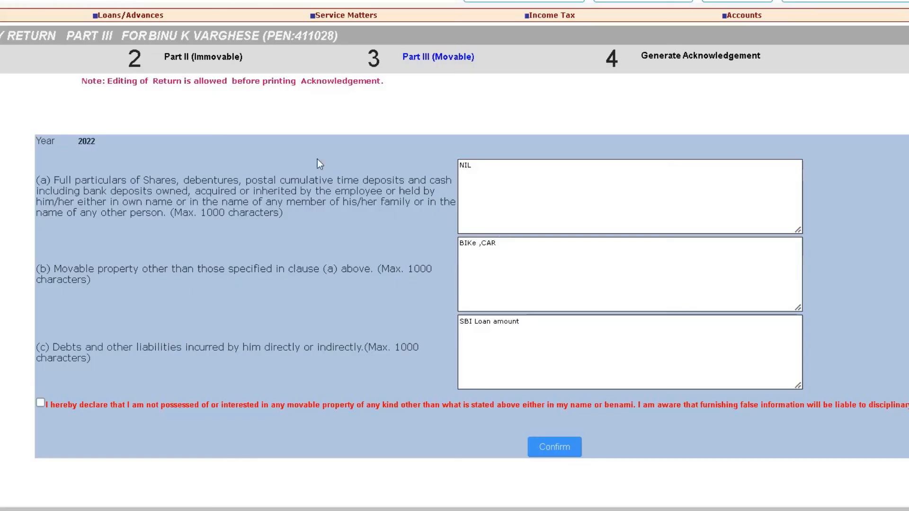
Return to the Part II (Immovable) section
click(202, 65)
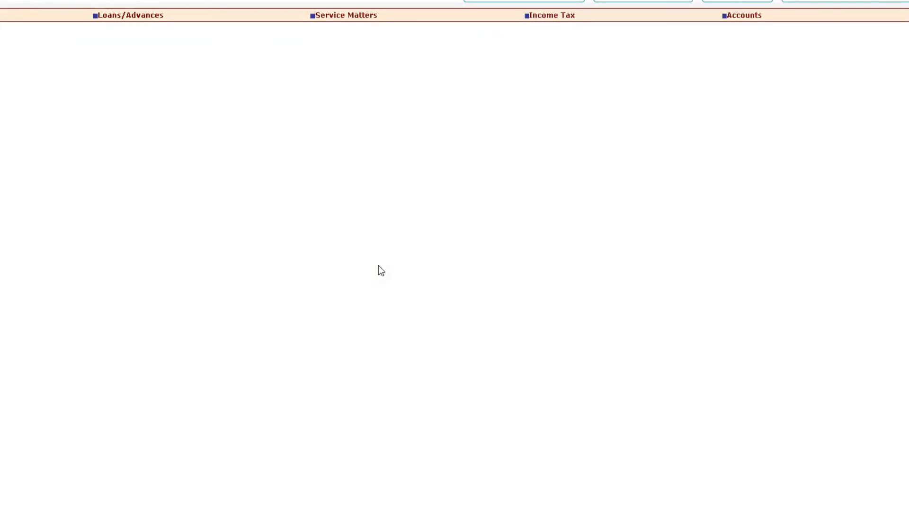